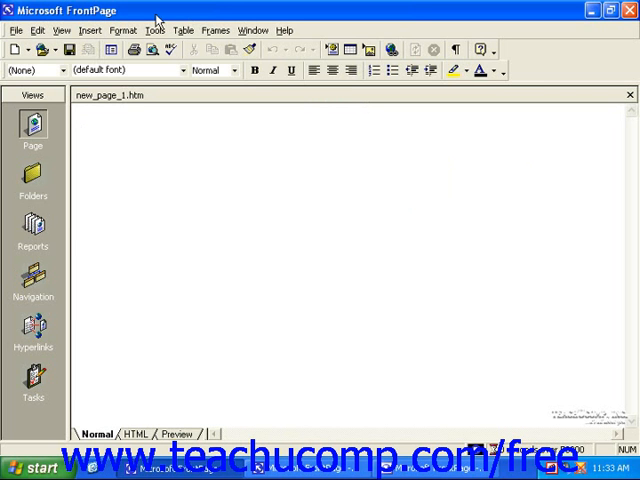
left_click(90, 31)
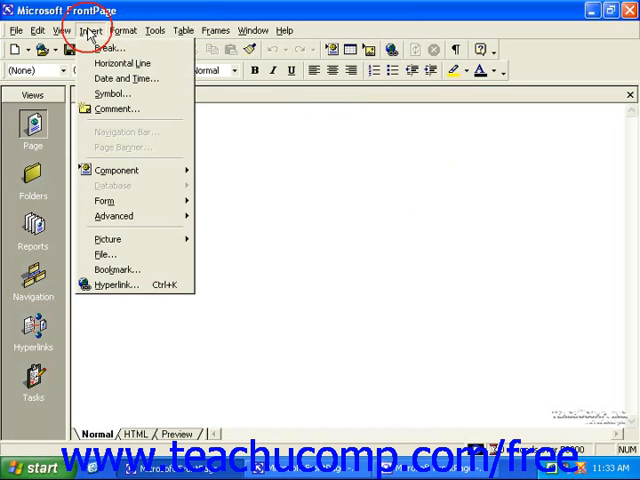
left_click(90, 33)
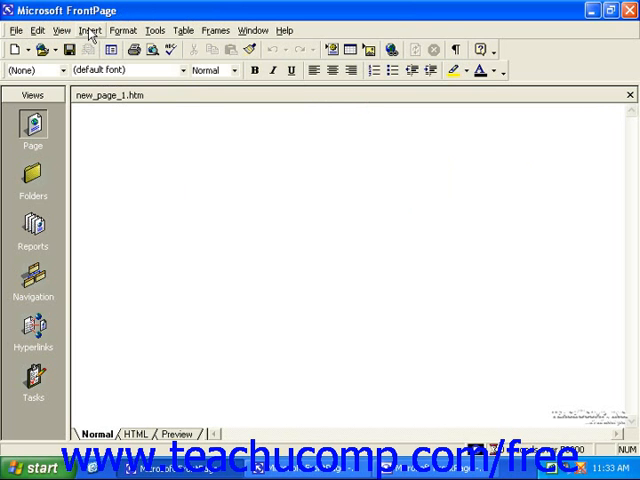